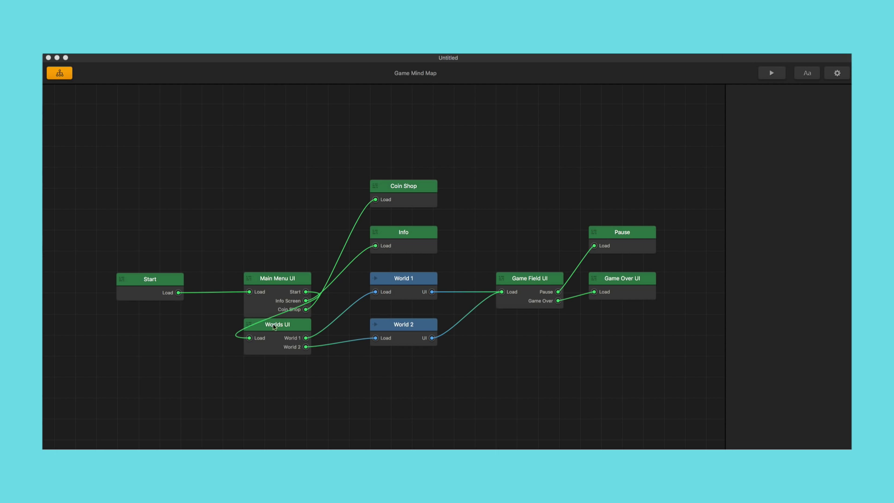
Drag the Main Menu UI node upward so it sits clear of Worlds UI
drag(284, 285, 281, 215)
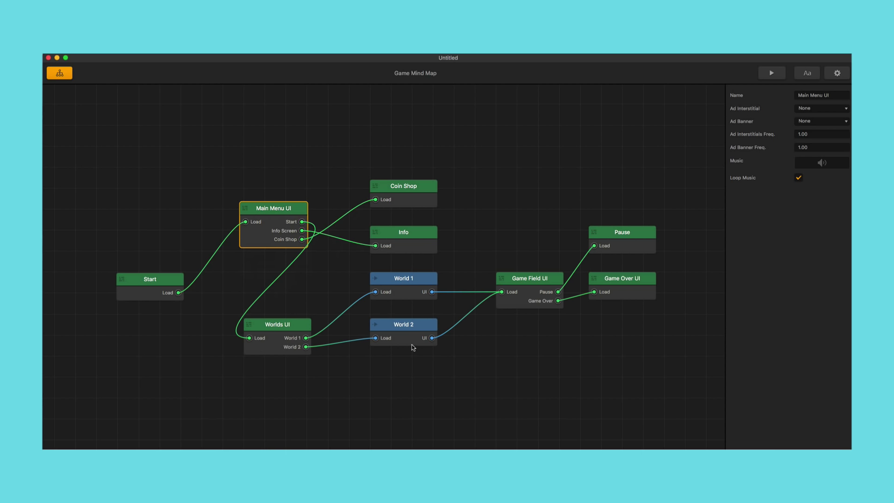
Open the Worlds UI World Select screen and select its World 2 button
double_click(285, 336)
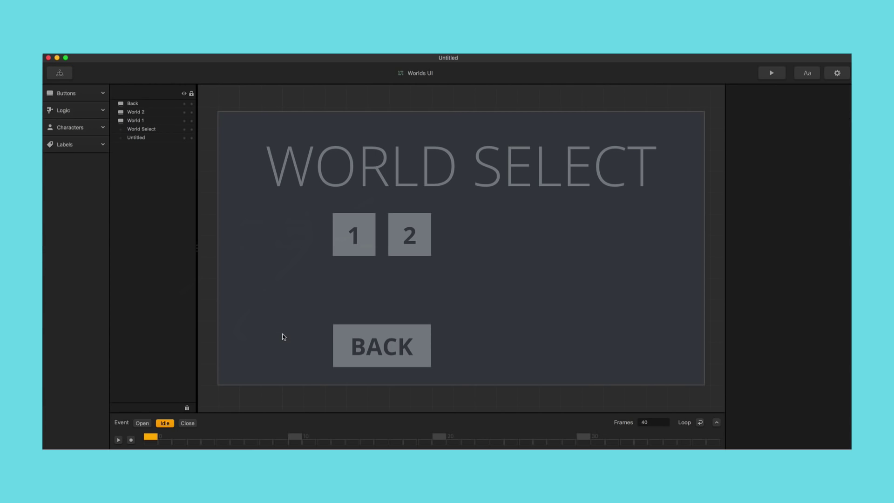
click(352, 226)
click(413, 233)
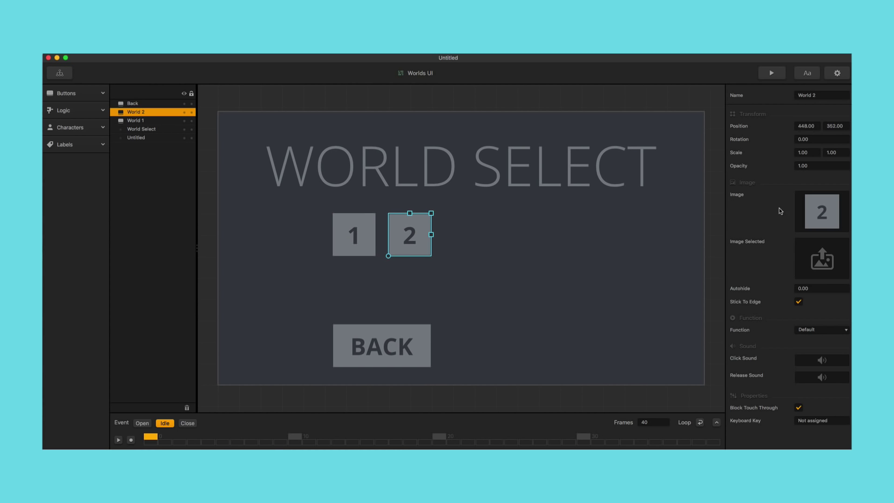
click(59, 73)
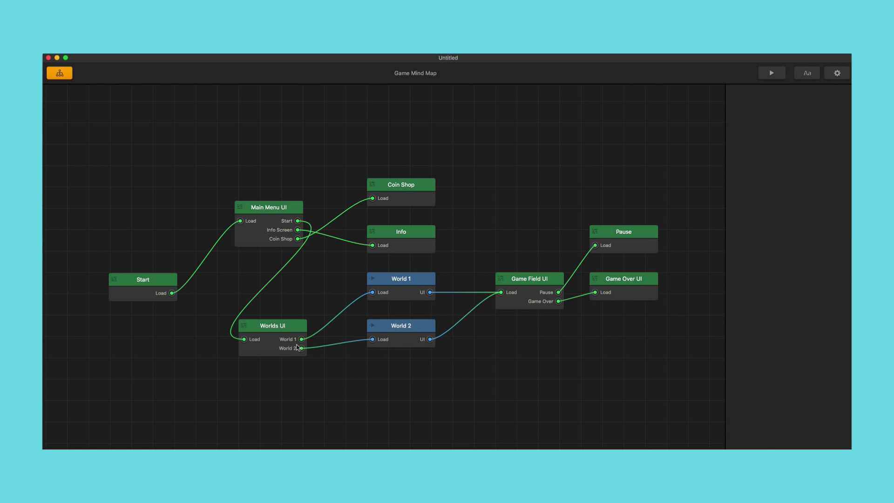
double_click(285, 338)
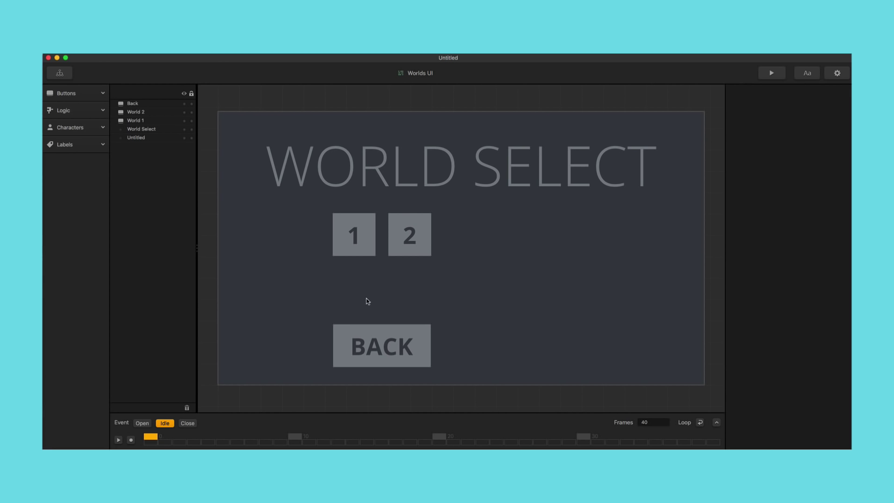
click(413, 241)
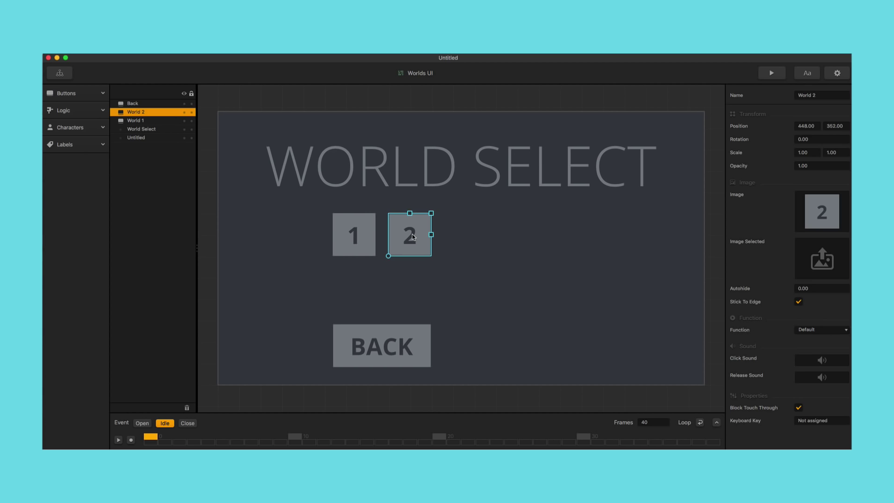
Delete the World 2 button and put a Lock Button in its place
key(Delete)
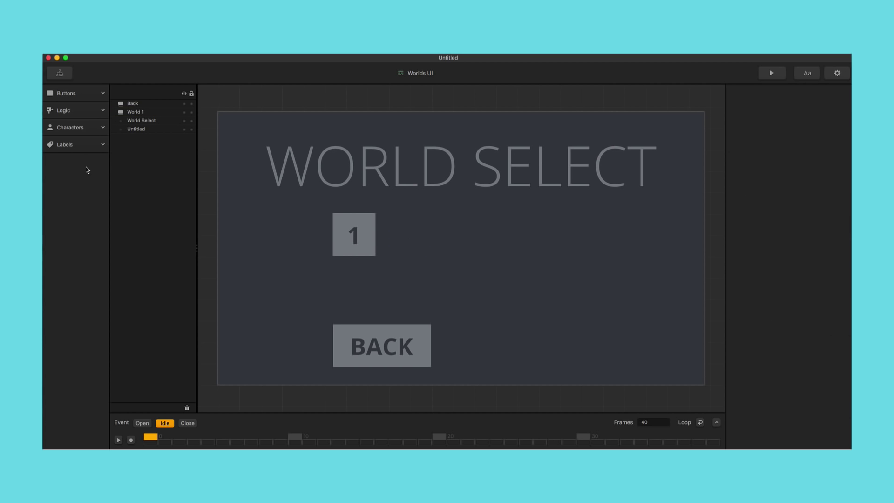
click(72, 93)
drag(60, 266, 411, 241)
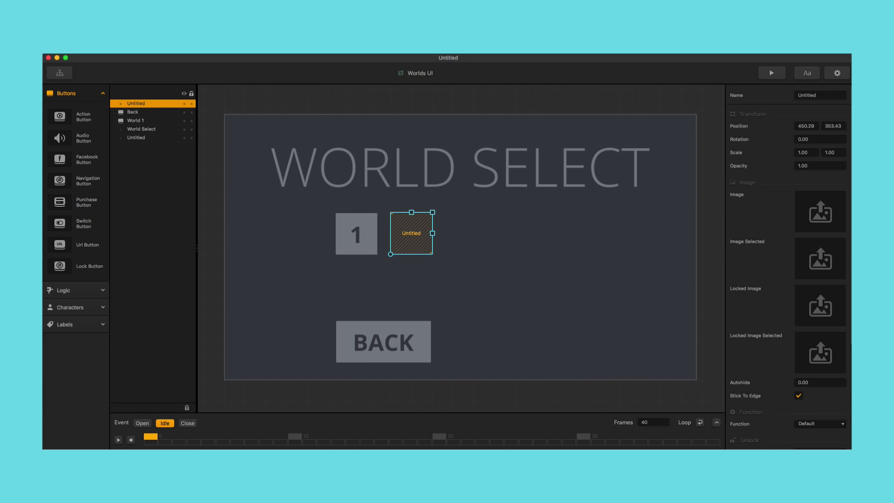
Assign 2.png as the lock button's Image and Lock 1.png as its Locked Image
double_click(411, 238)
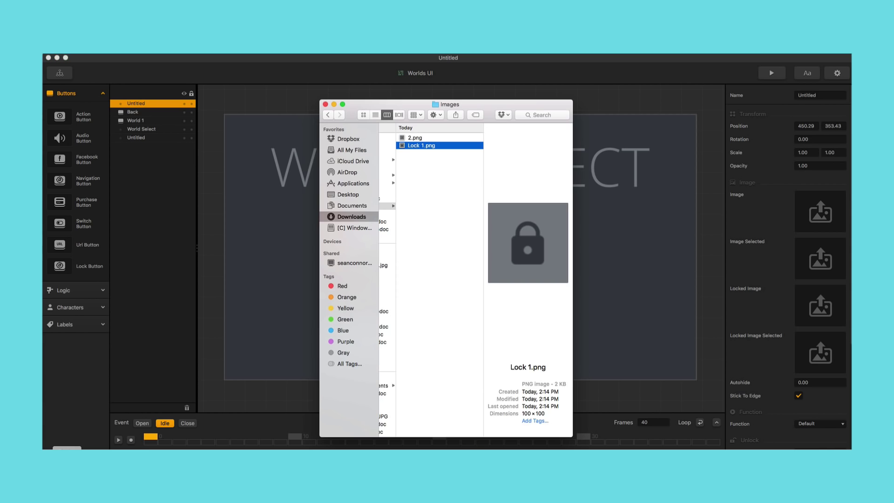
click(415, 138)
drag(416, 140, 823, 210)
click(425, 146)
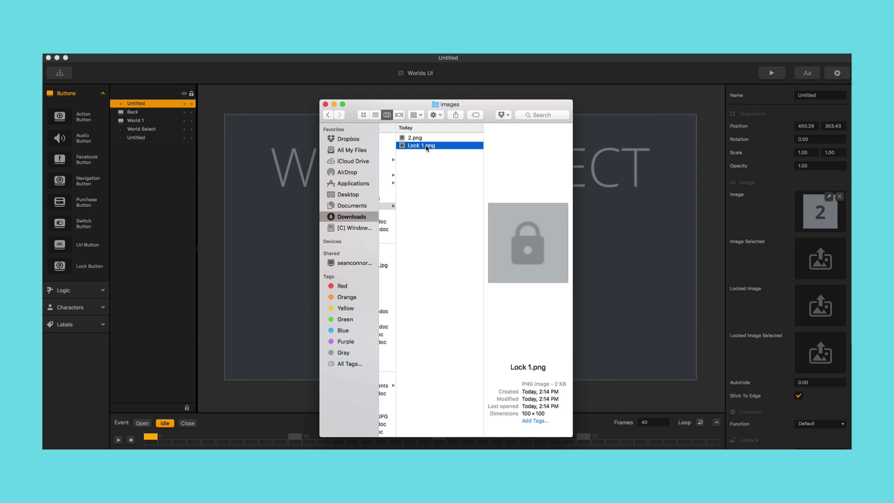
drag(419, 147, 814, 305)
click(719, 289)
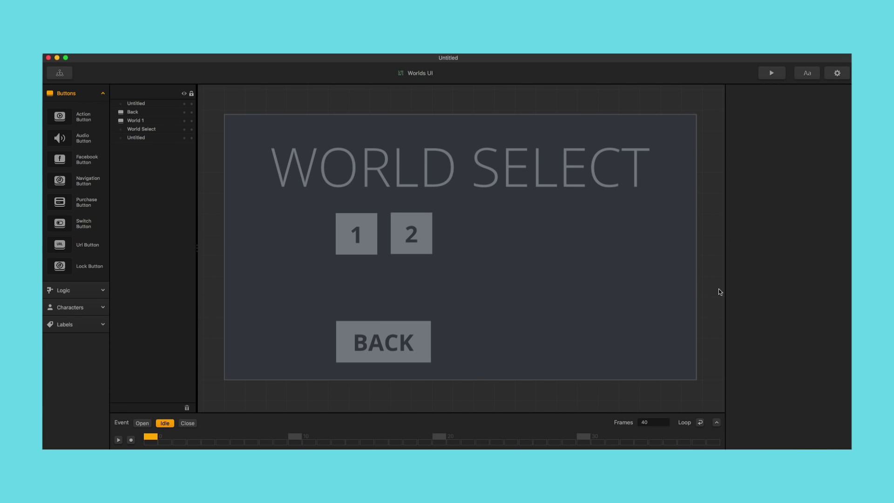
click(420, 240)
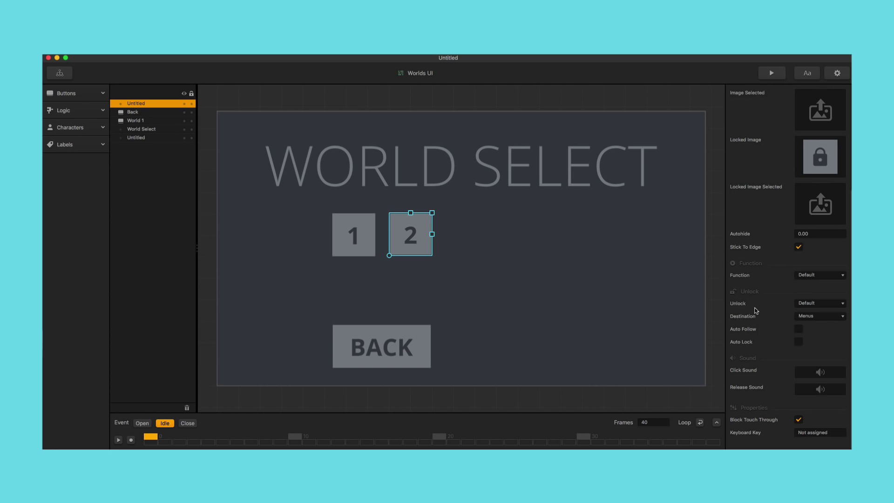
click(822, 275)
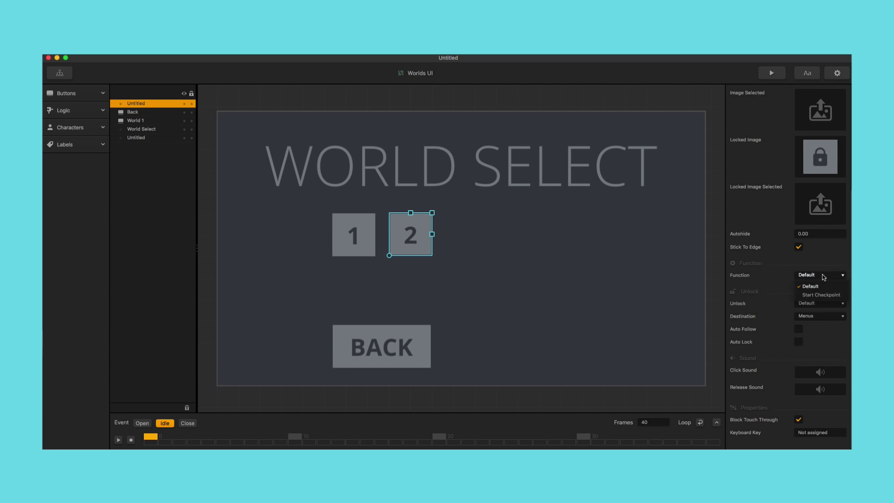
click(822, 284)
click(60, 74)
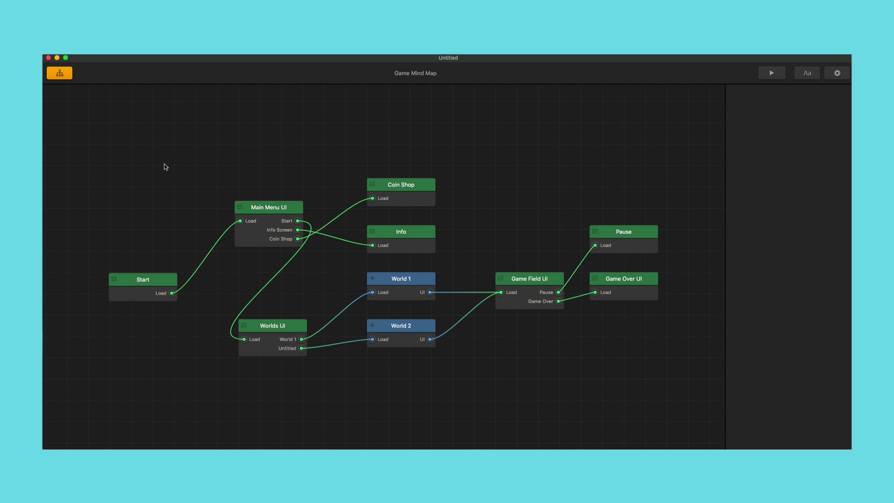
double_click(281, 342)
click(416, 237)
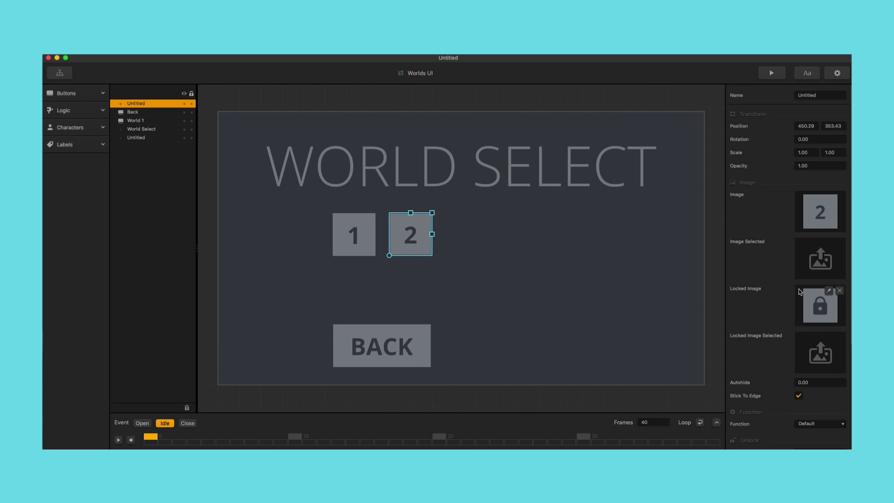
scroll(761, 232, down, 5)
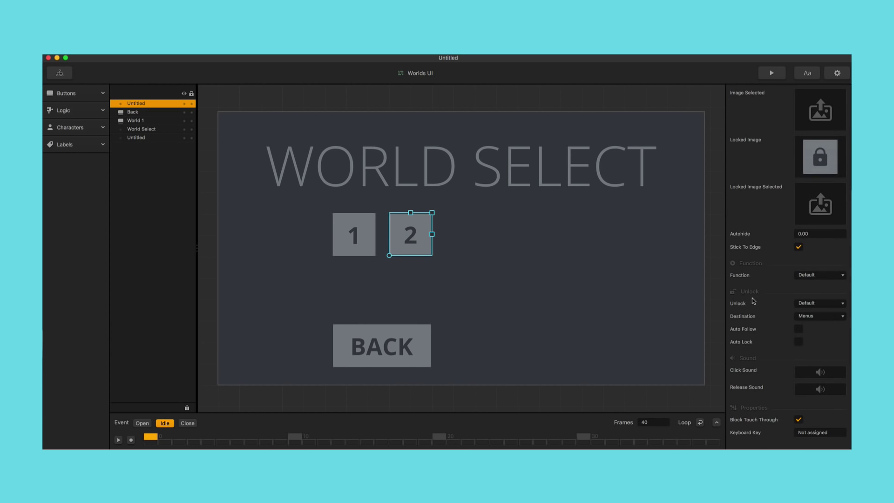
click(812, 304)
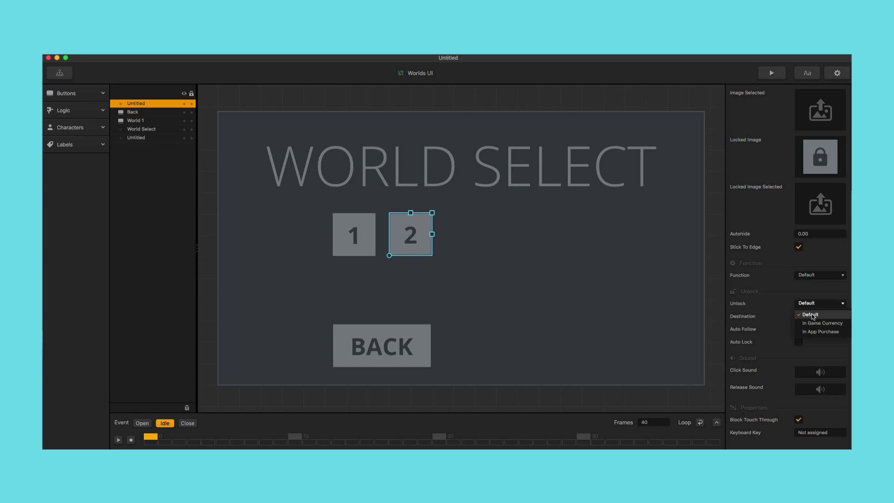
click(812, 323)
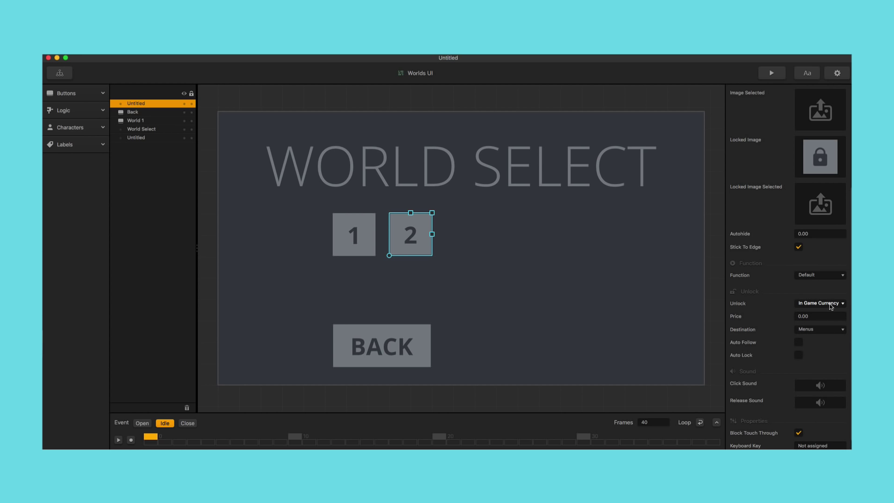
click(831, 306)
click(819, 331)
click(823, 306)
click(811, 315)
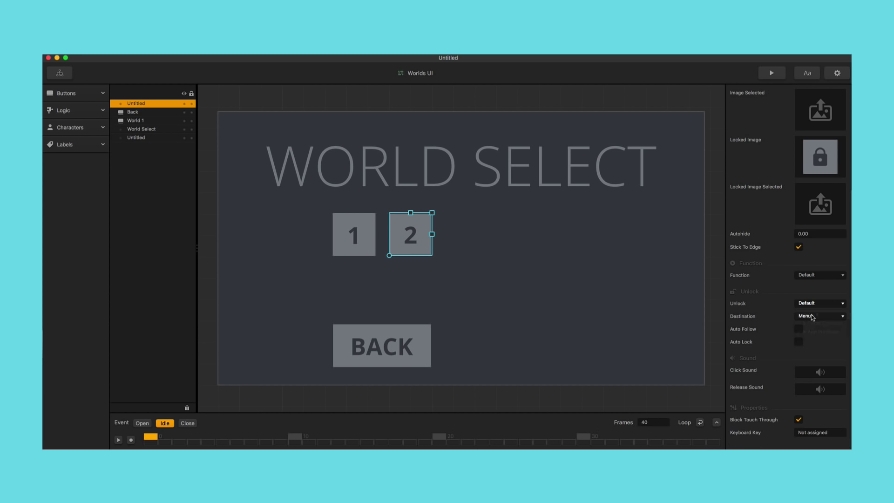
Set the lock button's unlock Destination to Scene, showing World 1's Start scene
click(811, 317)
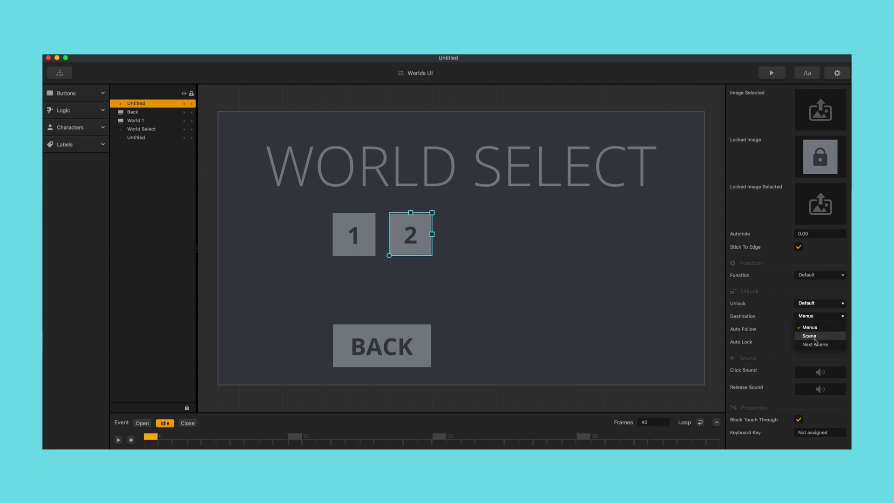
click(814, 339)
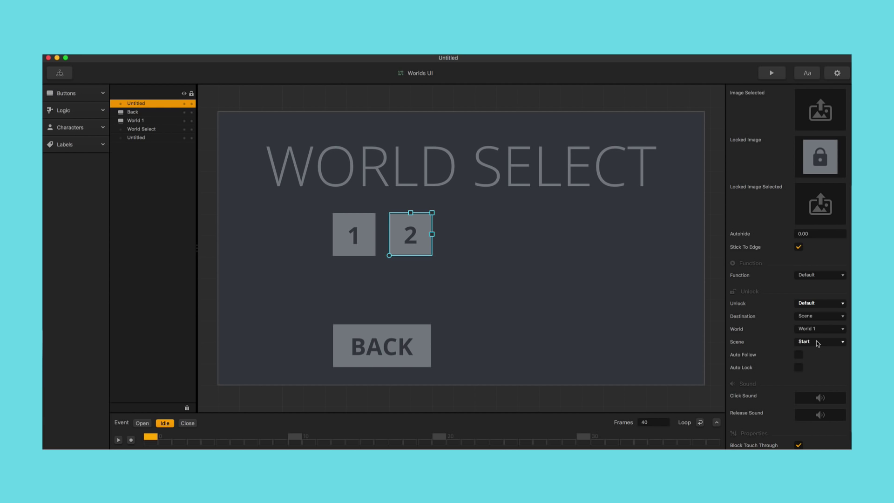
Keep the unlock method on Default and set the Destination to Next Scene
click(816, 305)
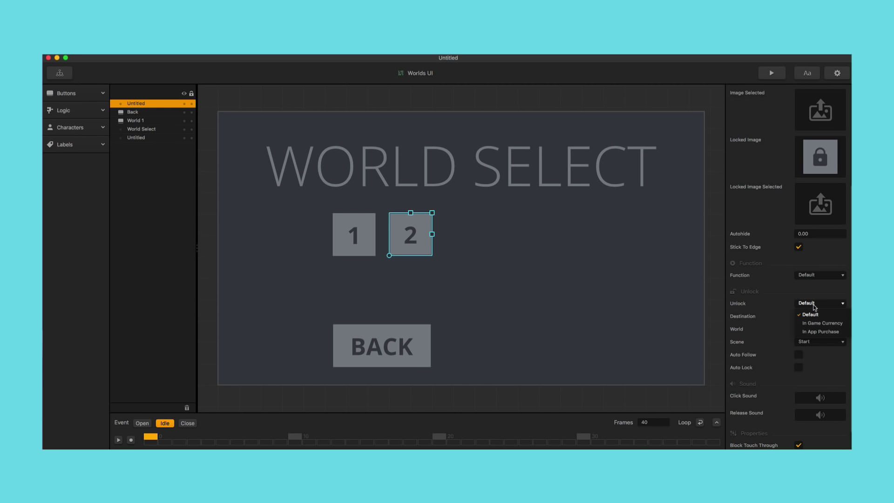
click(810, 314)
click(817, 316)
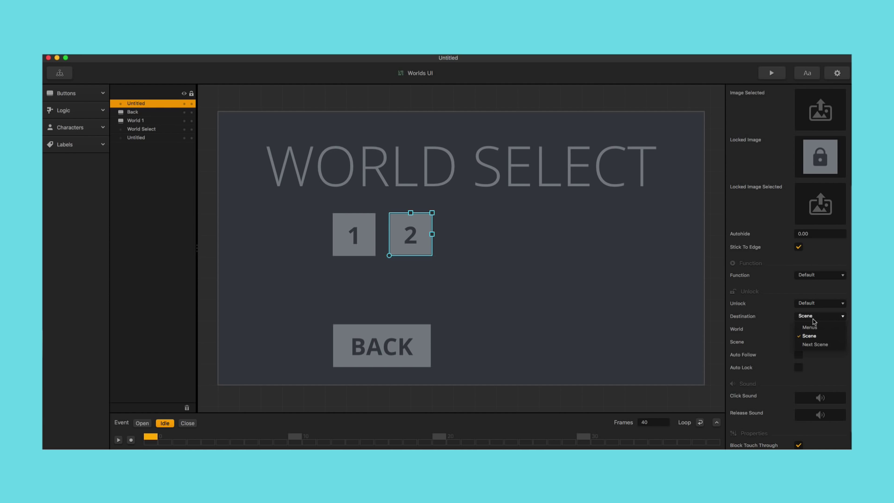
click(812, 345)
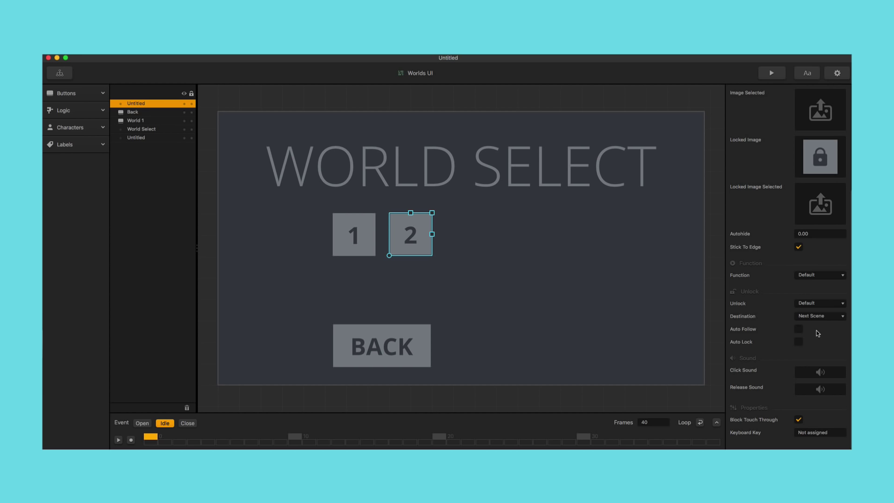
Tick Auto Follow in lock button 2's Unlock section
click(799, 329)
Enable Auto Lock on lock button 2, then go back to the Game Mind Map
click(800, 342)
scroll(775, 295, up, 5)
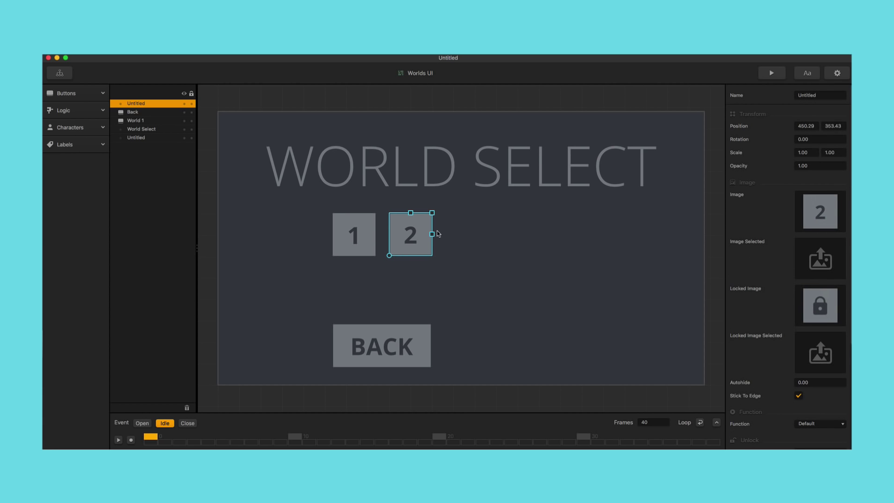
click(59, 72)
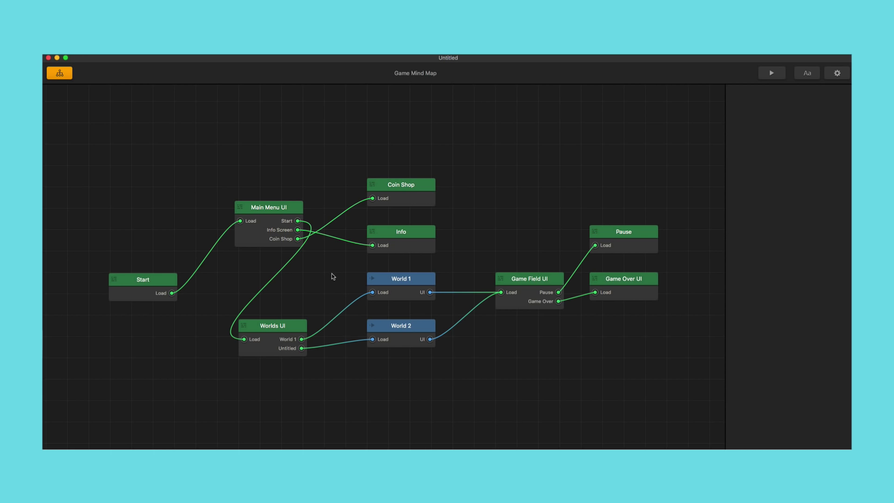